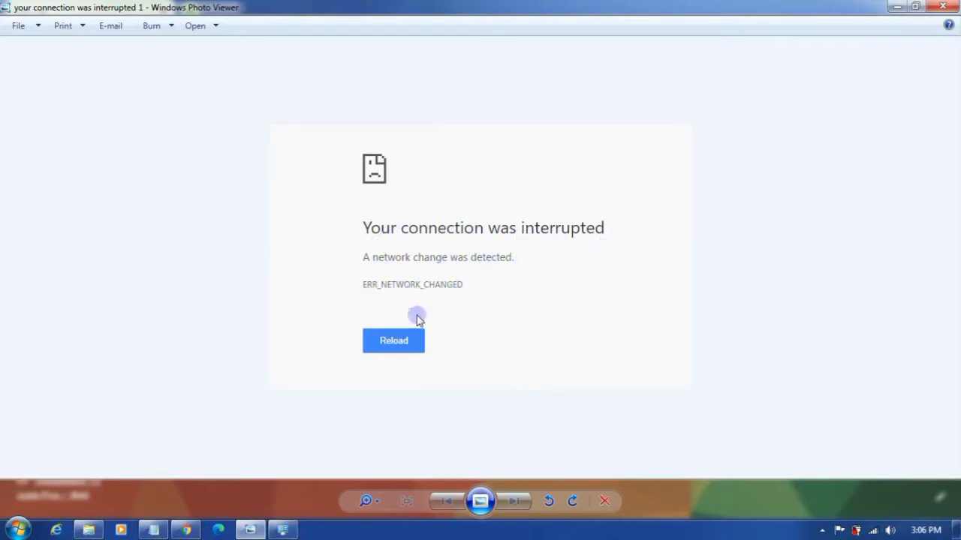
- Open the Network and Sharing Center from the tray wireless icon and maximize it
click(185, 529)
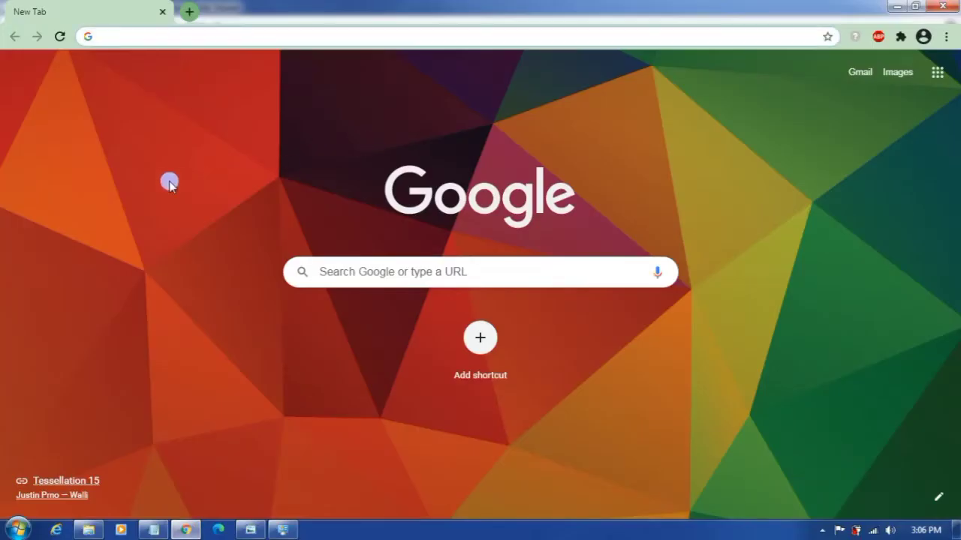
click(251, 530)
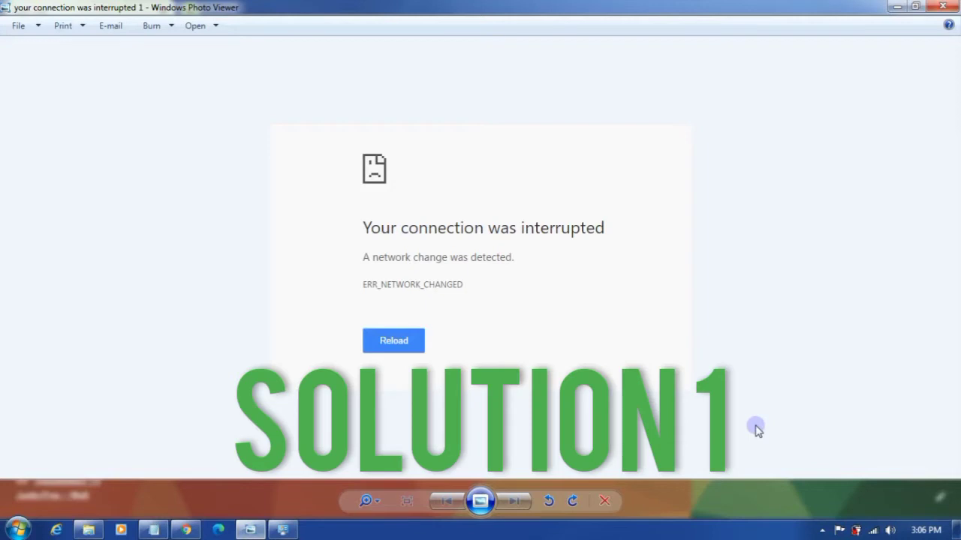
click(870, 531)
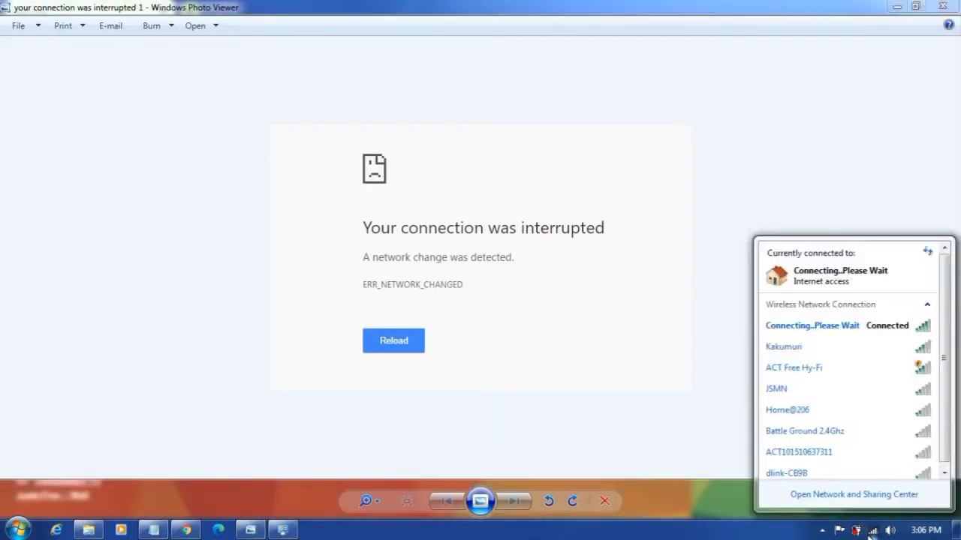
click(860, 496)
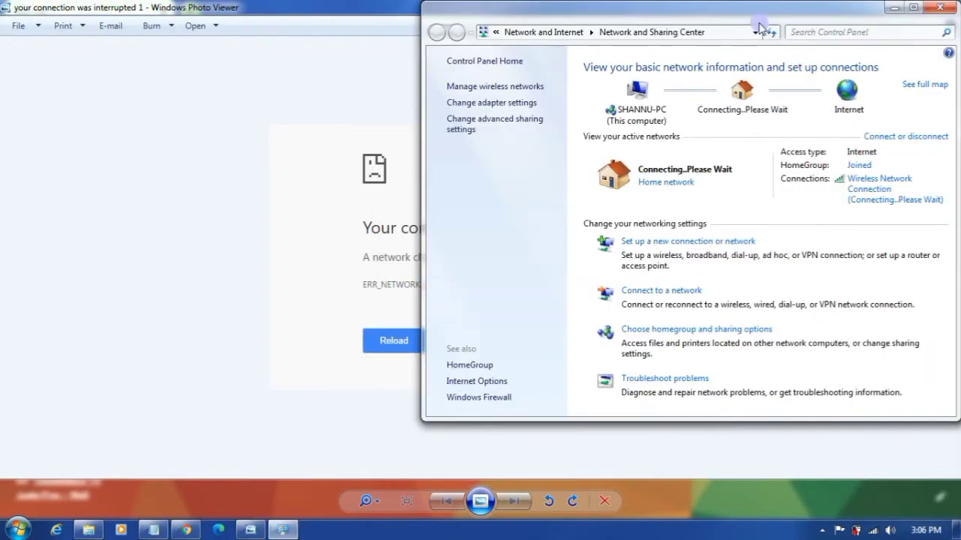
double_click(755, 15)
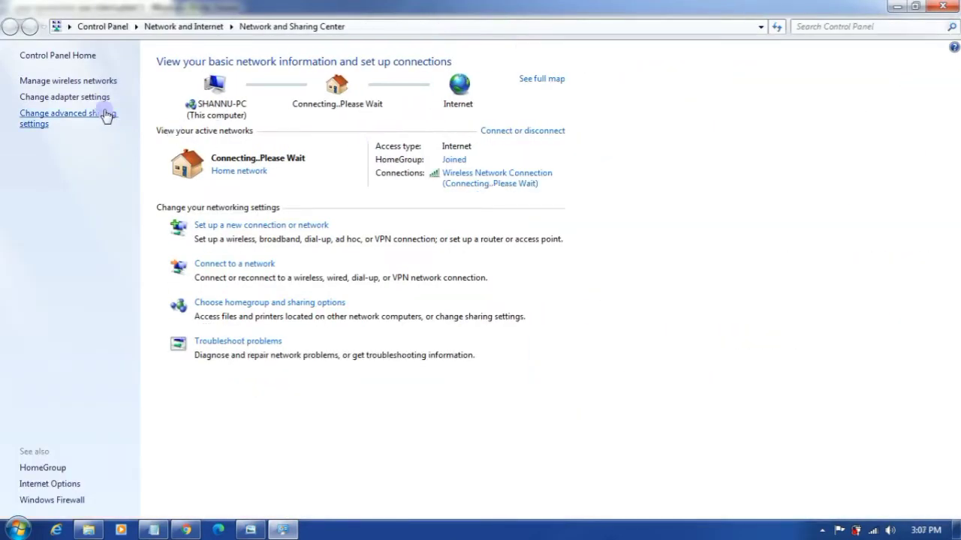
- Show the adapter list and look over the Bluetooth, Local Area and Wireless connections
click(66, 97)
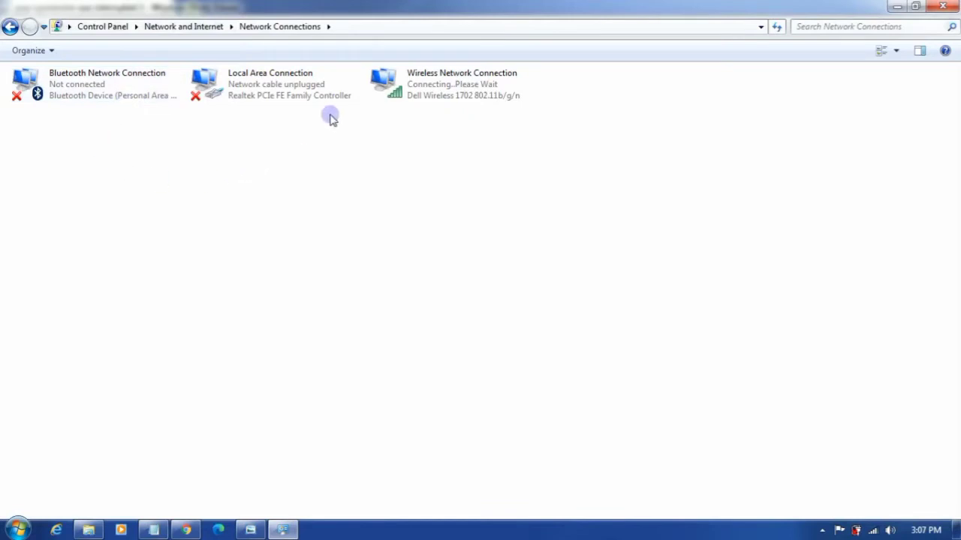
click(101, 96)
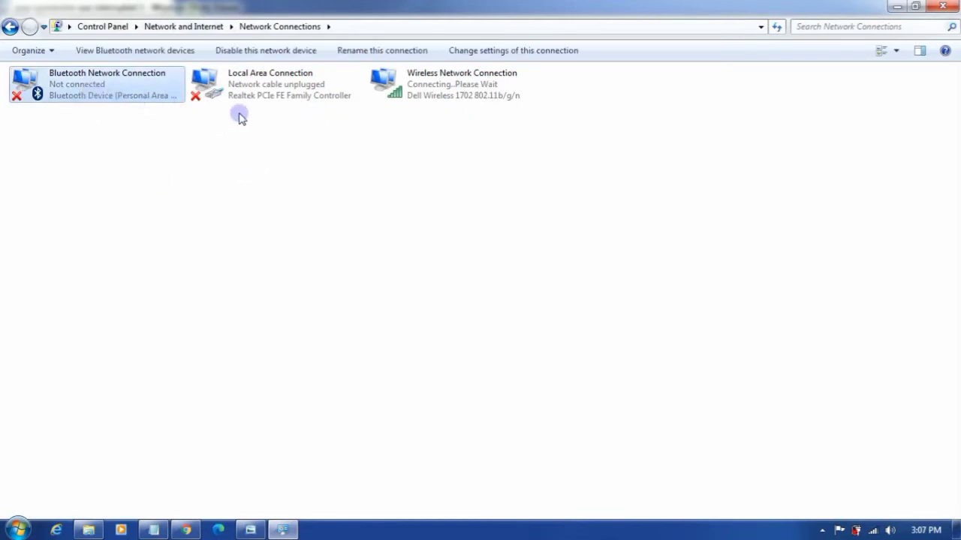
click(267, 94)
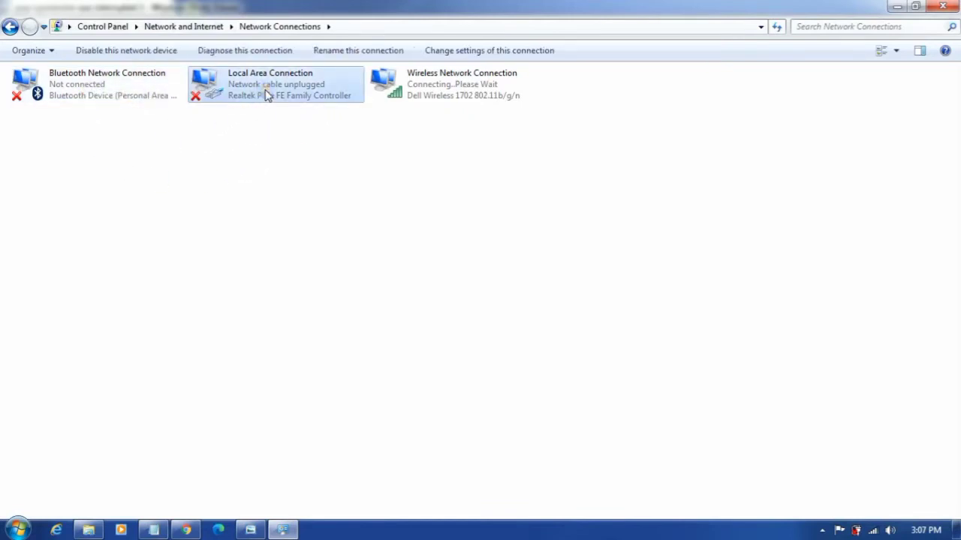
click(474, 89)
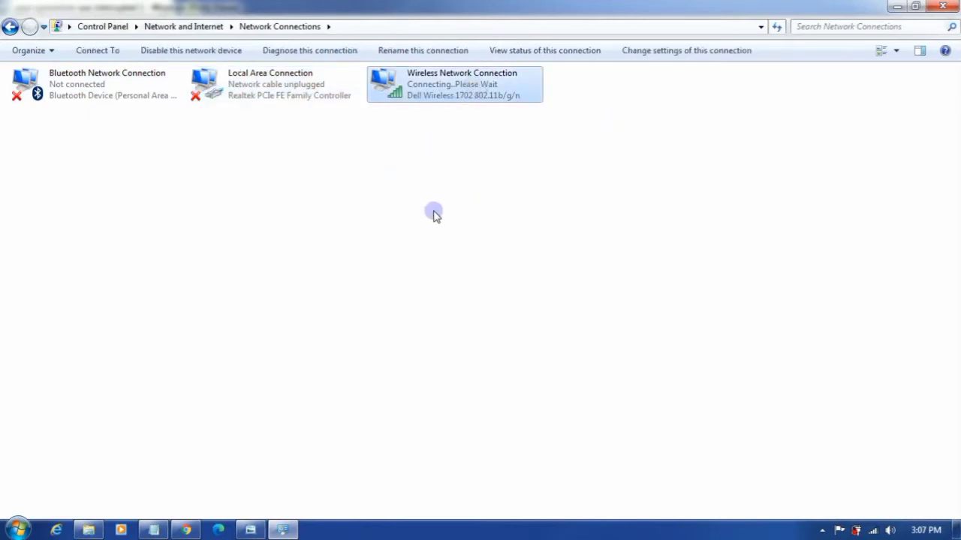
- Disable the Bluetooth Network Connection and the Local Area Connection
click(89, 97)
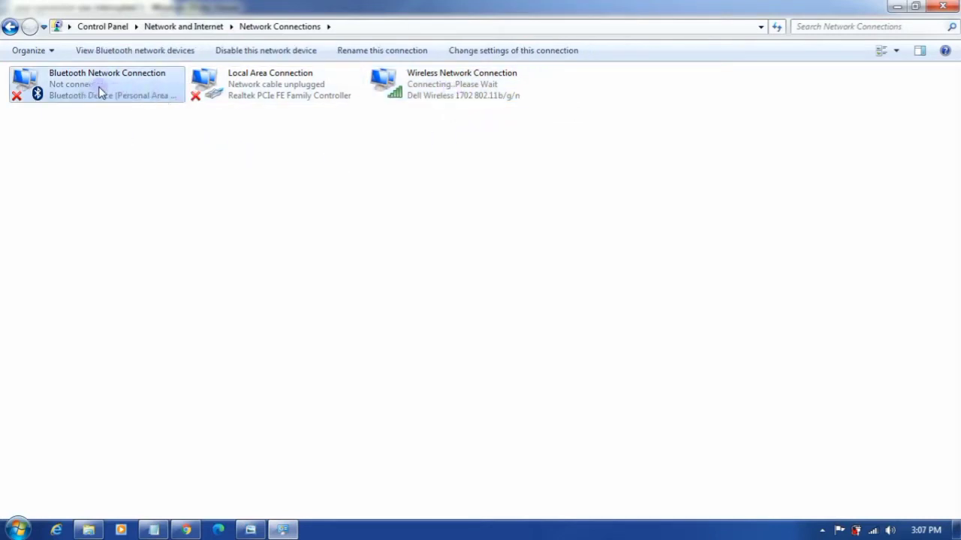
right_click(92, 87)
click(145, 111)
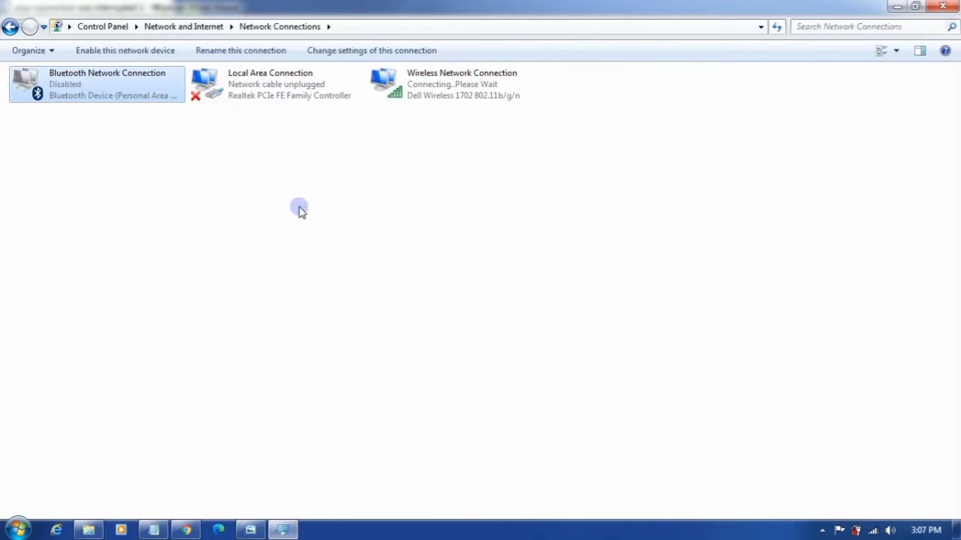
click(270, 96)
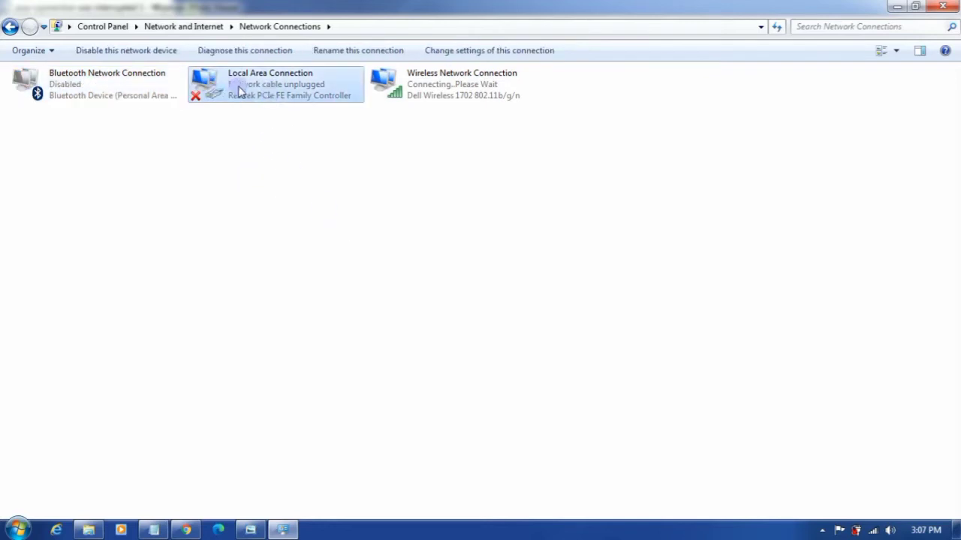
right_click(267, 81)
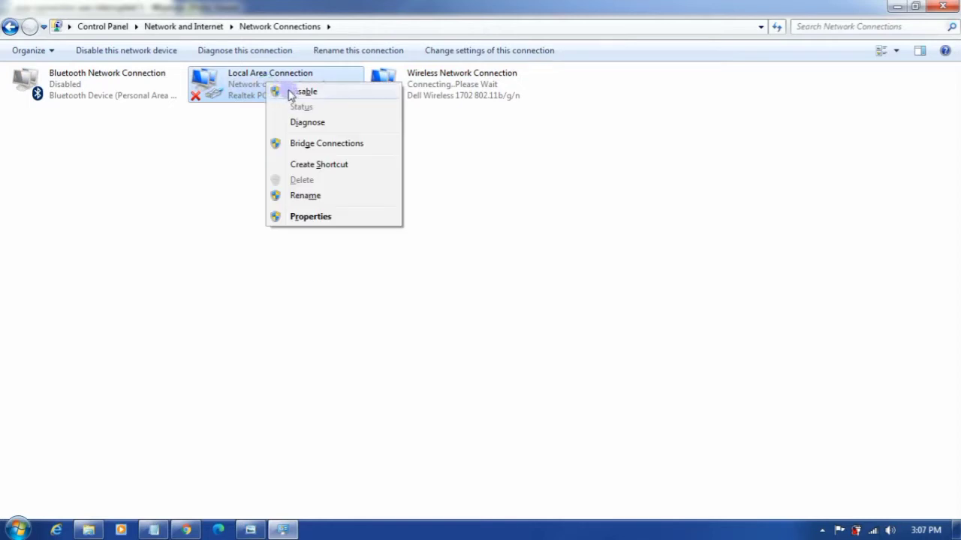
click(292, 91)
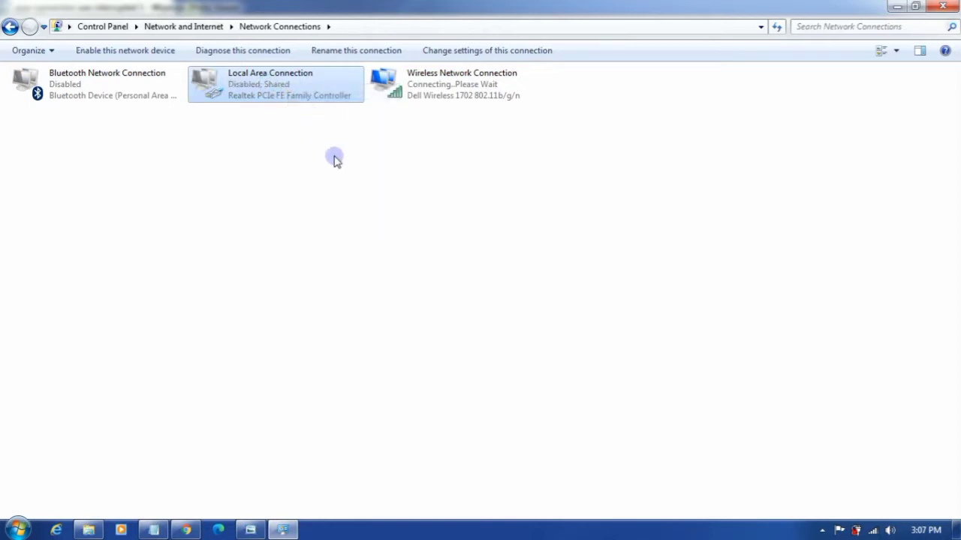
- Confirm both adapters are disabled while the Wireless Network Connection stays active
click(424, 99)
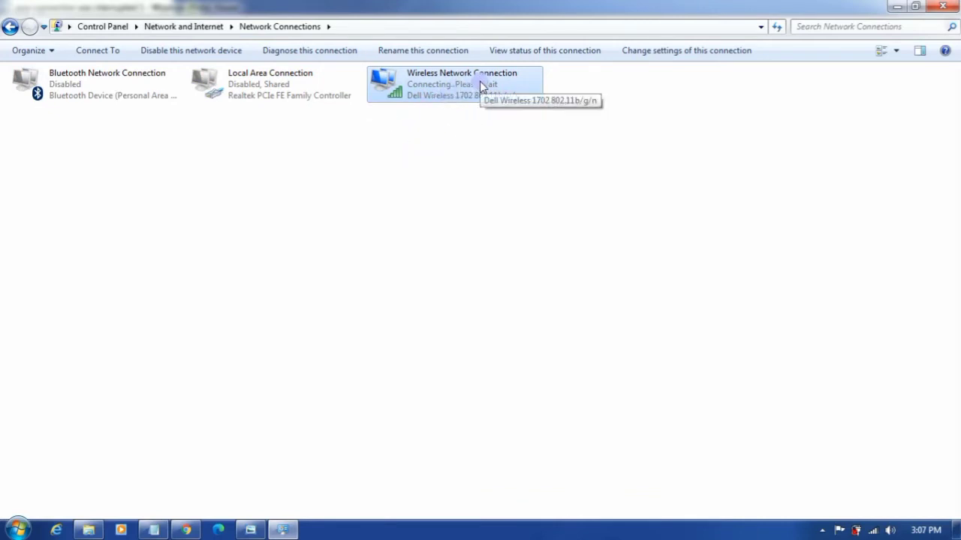
click(88, 82)
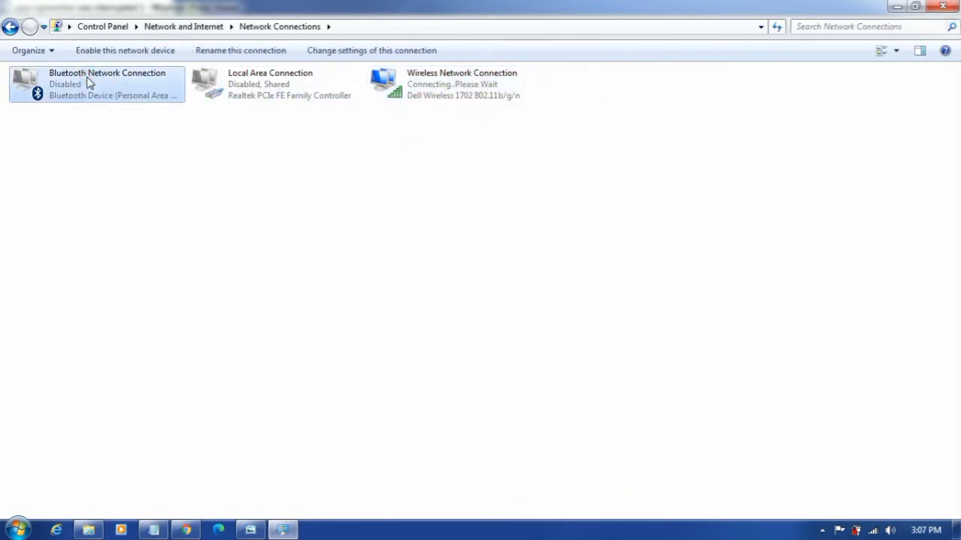
click(272, 81)
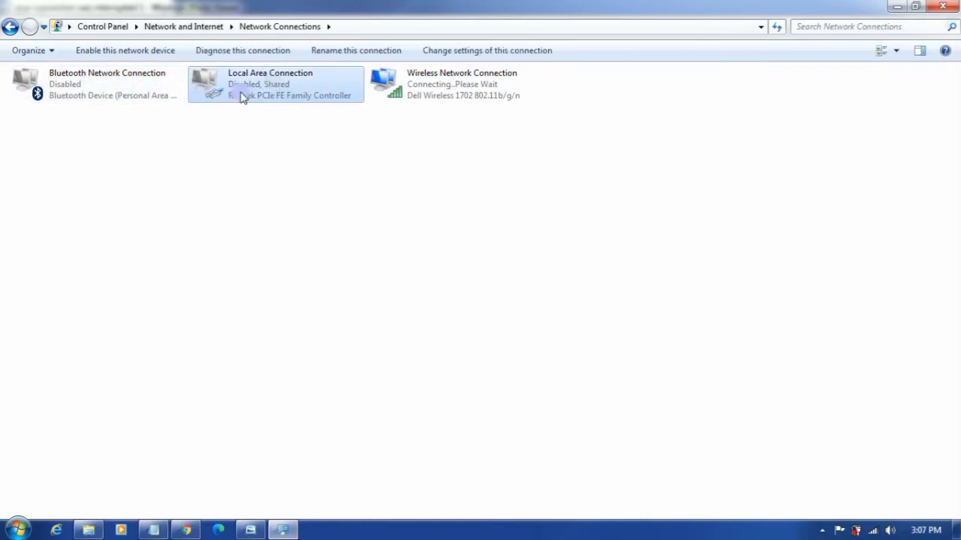
click(444, 97)
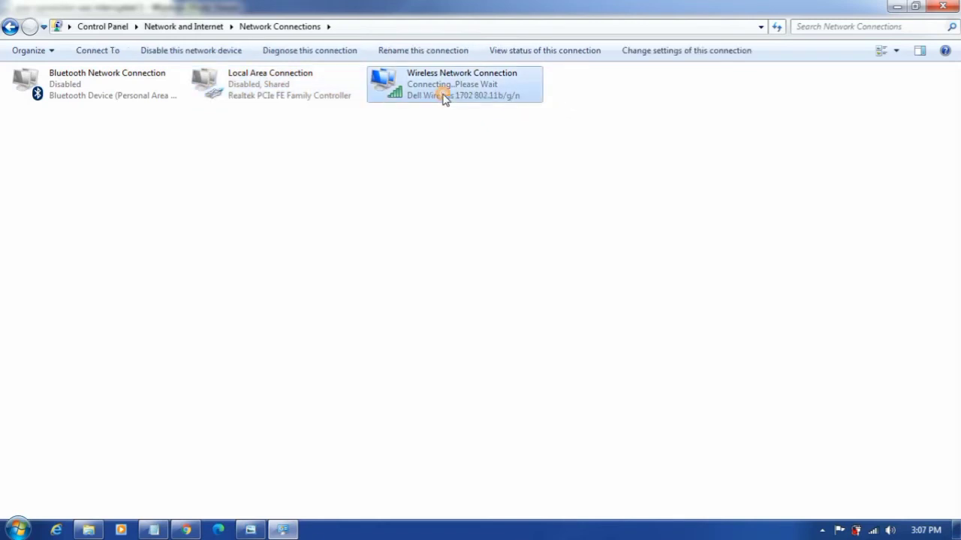
click(278, 157)
click(285, 93)
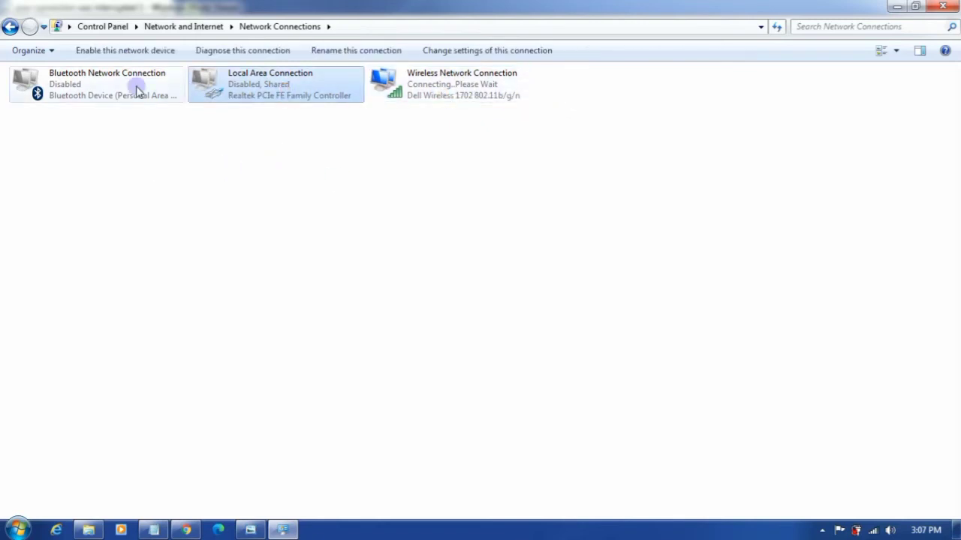
click(137, 87)
click(230, 86)
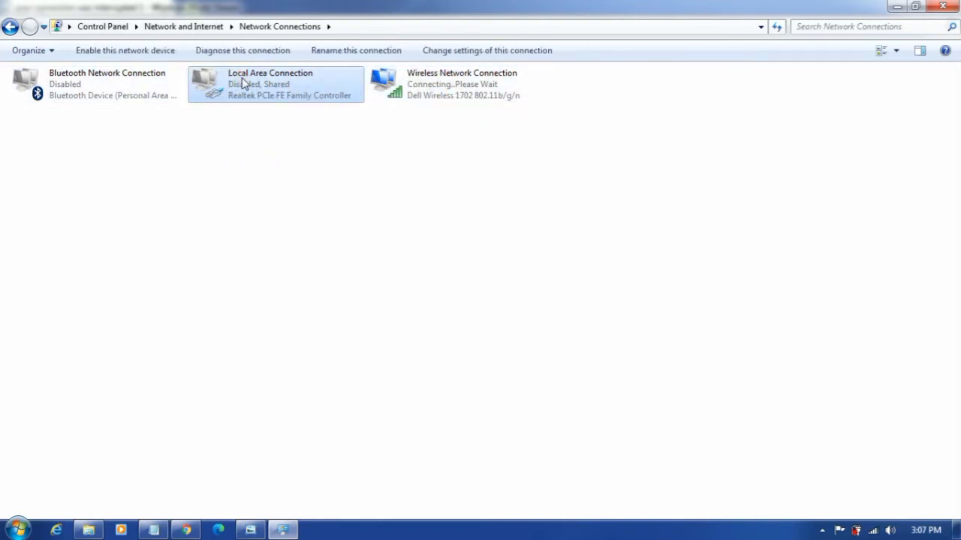
click(172, 90)
click(229, 84)
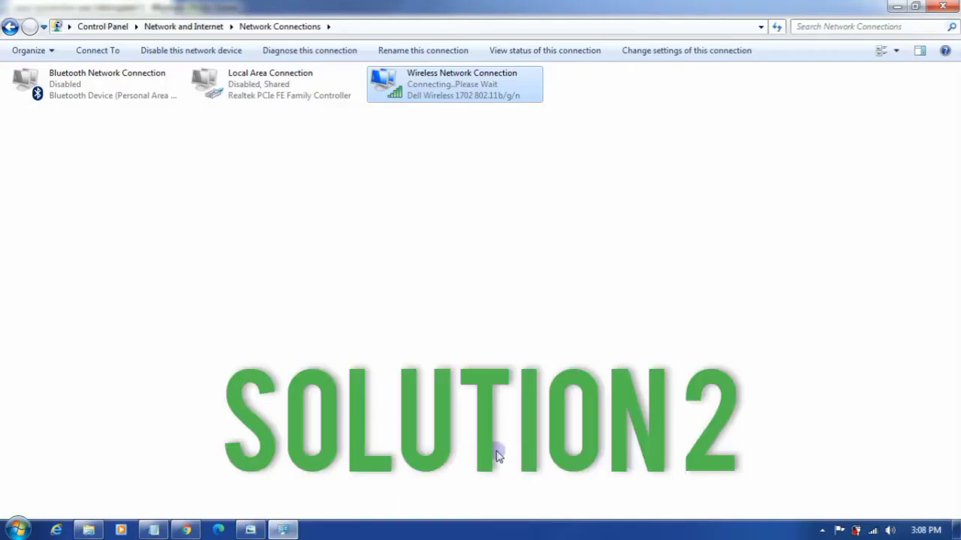
- Search Start for cmd and launch it with Run as administrator
right_click(16, 530)
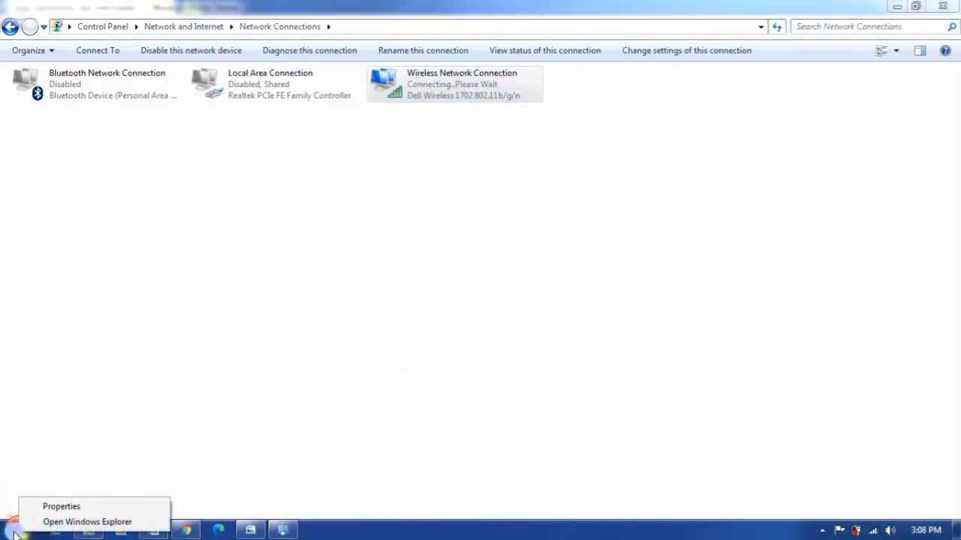
click(16, 531)
text(cmd)
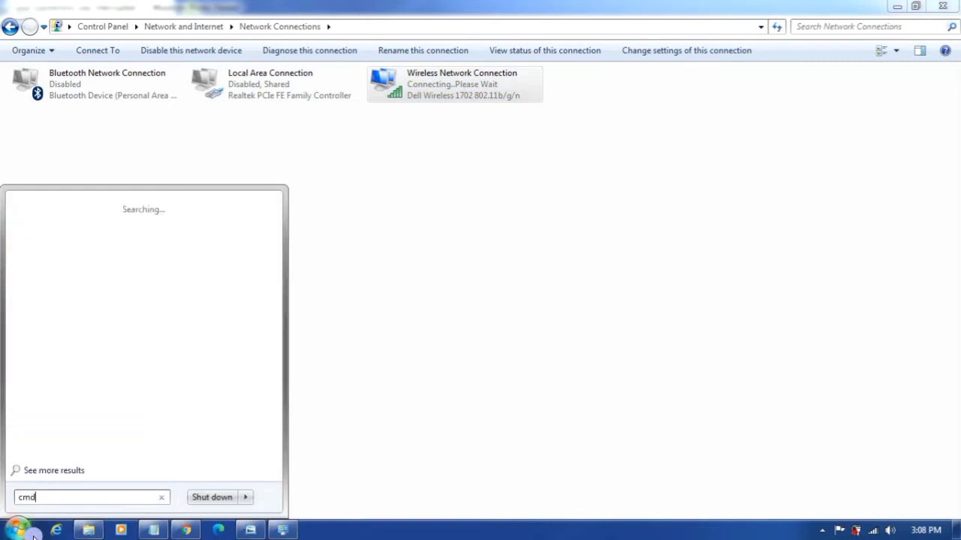
click(43, 226)
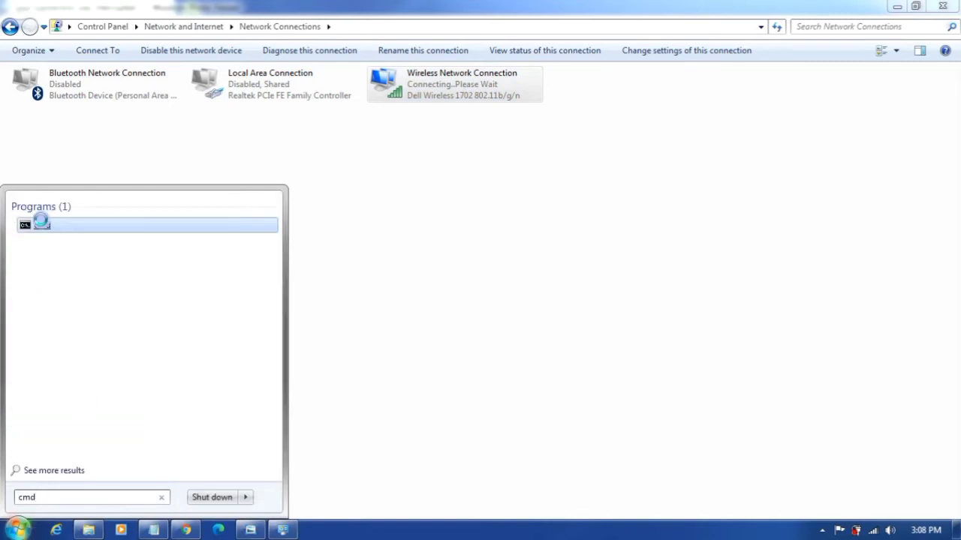
right_click(41, 222)
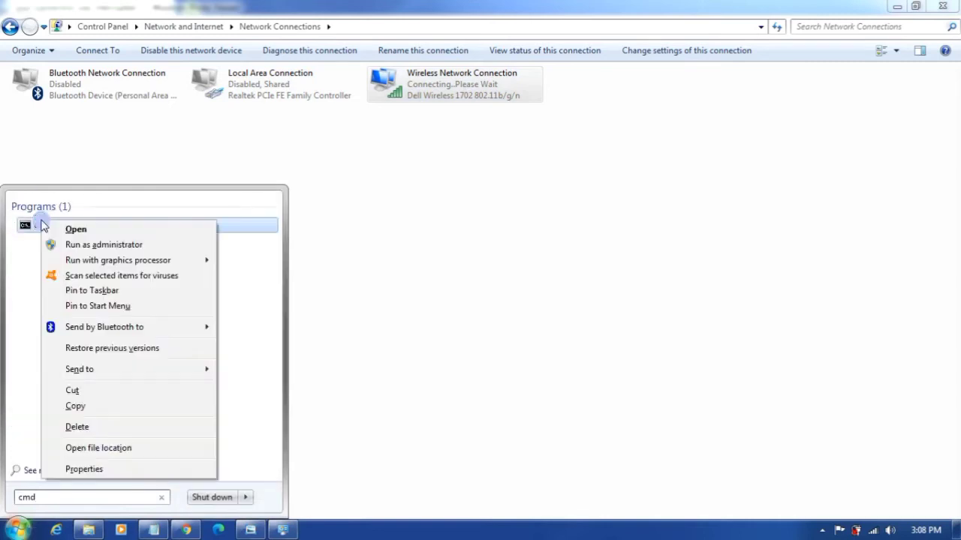
click(102, 247)
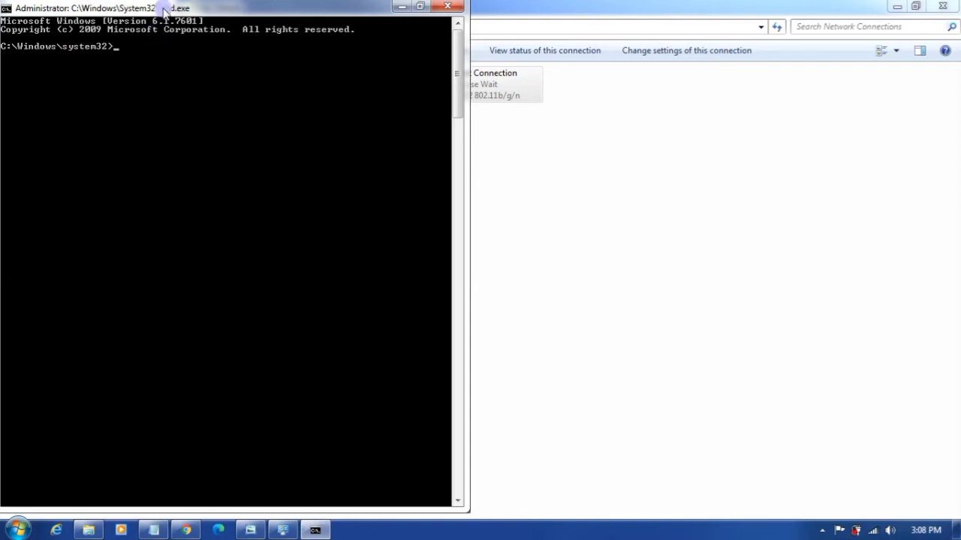
- Restore the console to a smaller window and run ipconfig /release
drag(162, 7, 303, 110)
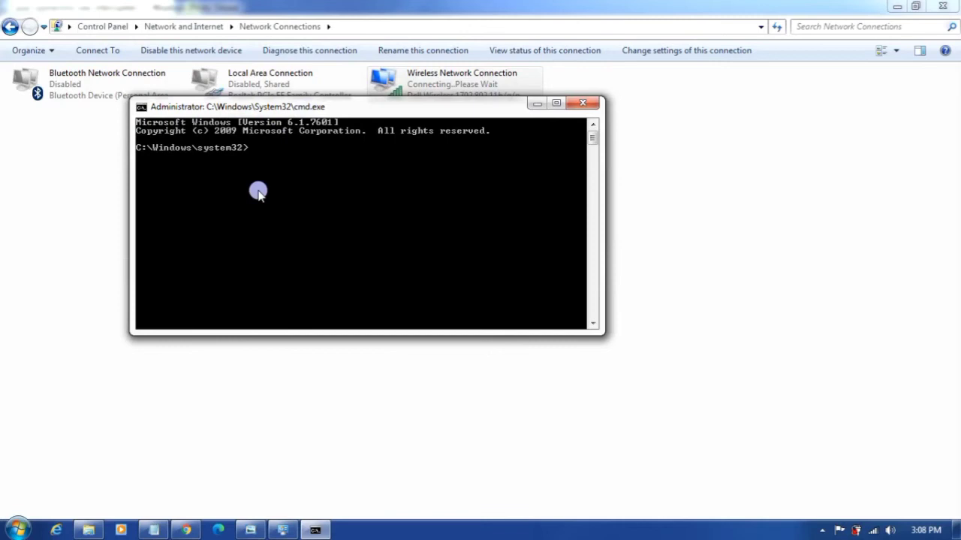
text(config)
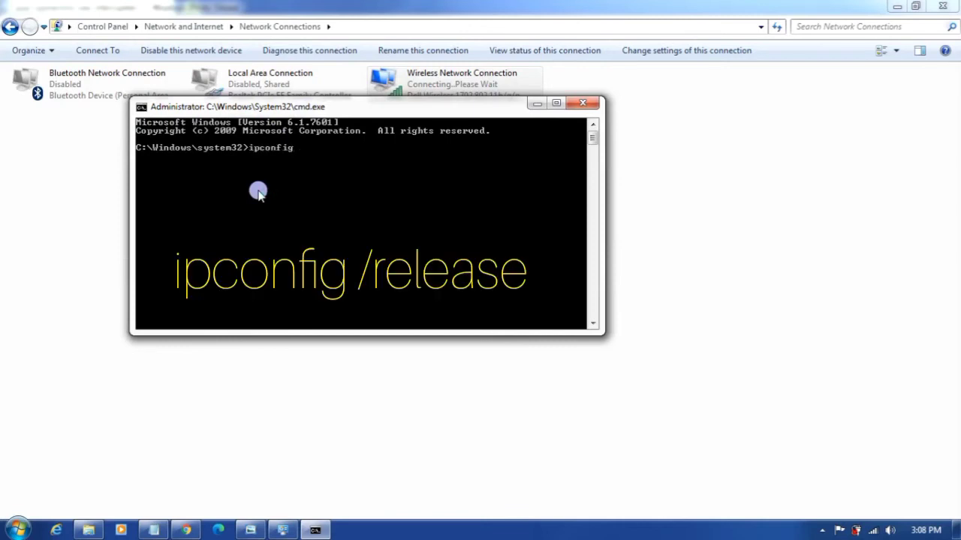
text( /rele)
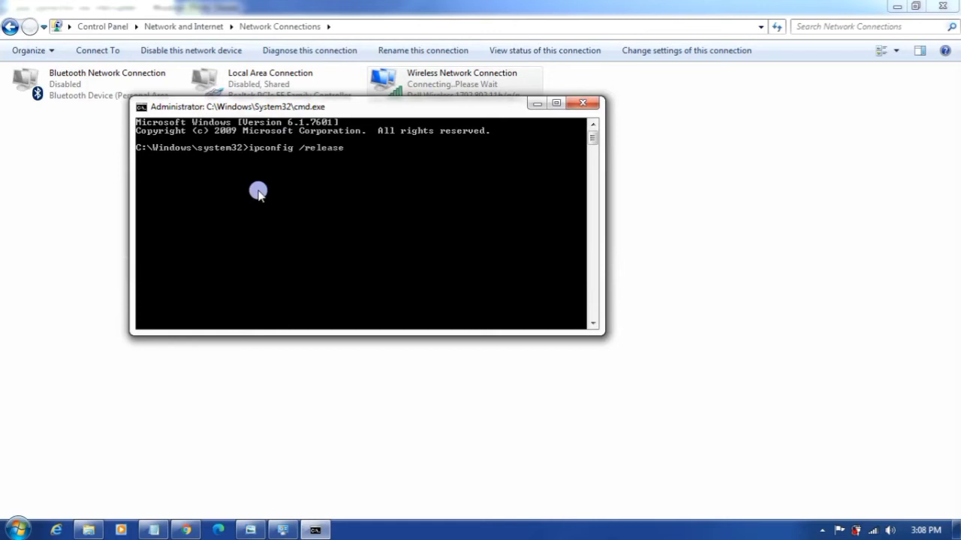
text(ase)
key(Return)
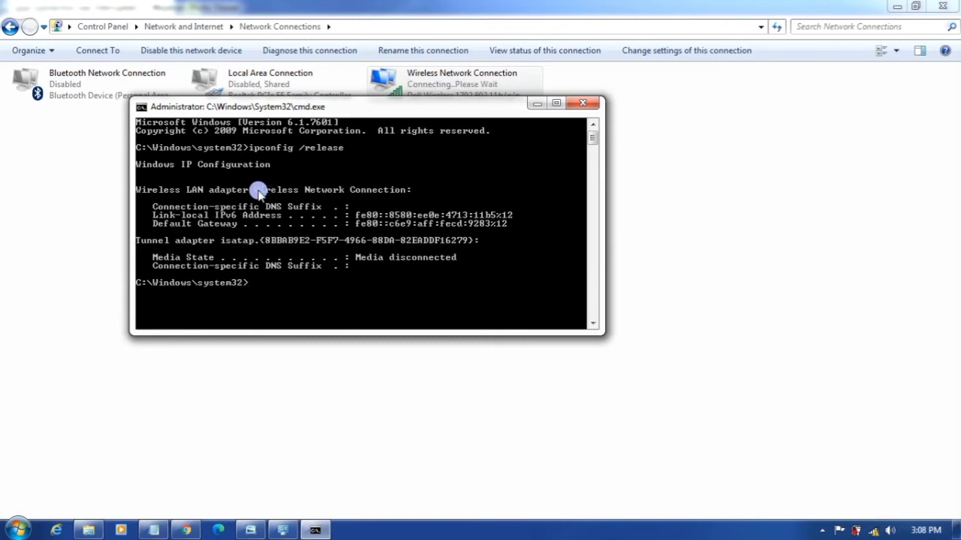
key(Up)
key(BackSpace)
key(BackSpace)
key(BackSpace)
key(BackSpace)
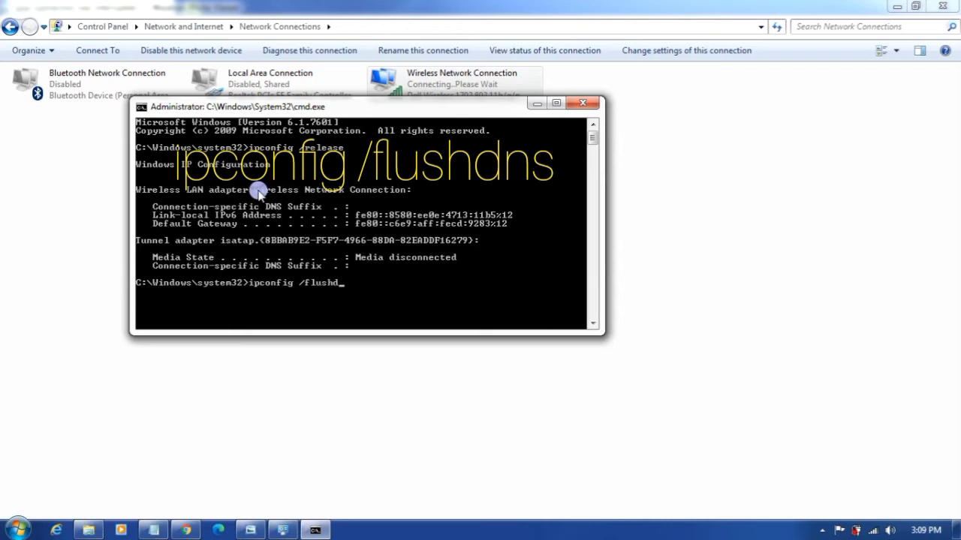
- Run ipconfig /flushdns, then ipconfig /renew to regain 192.168.0.3 with gateway 192.168.0.1
key(Return)
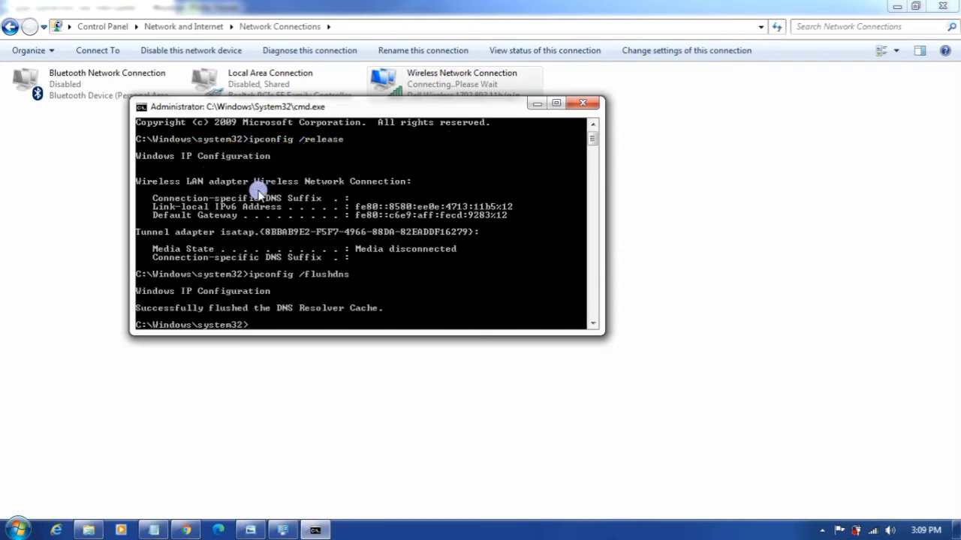
key(Up)
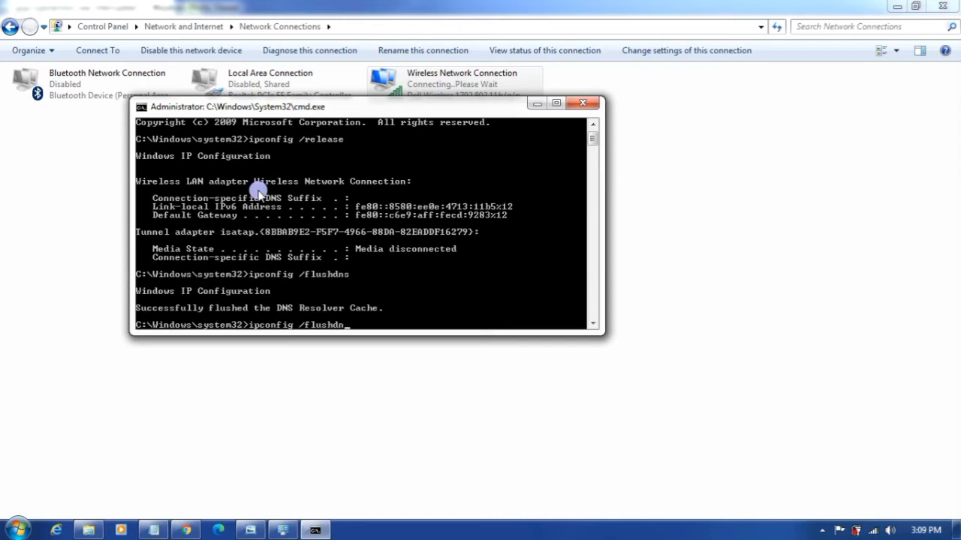
key(BackSpace)
key(BackSpace)
key(BackSpace)
key(BackSpace)
key(BackSpace)
text(ren)
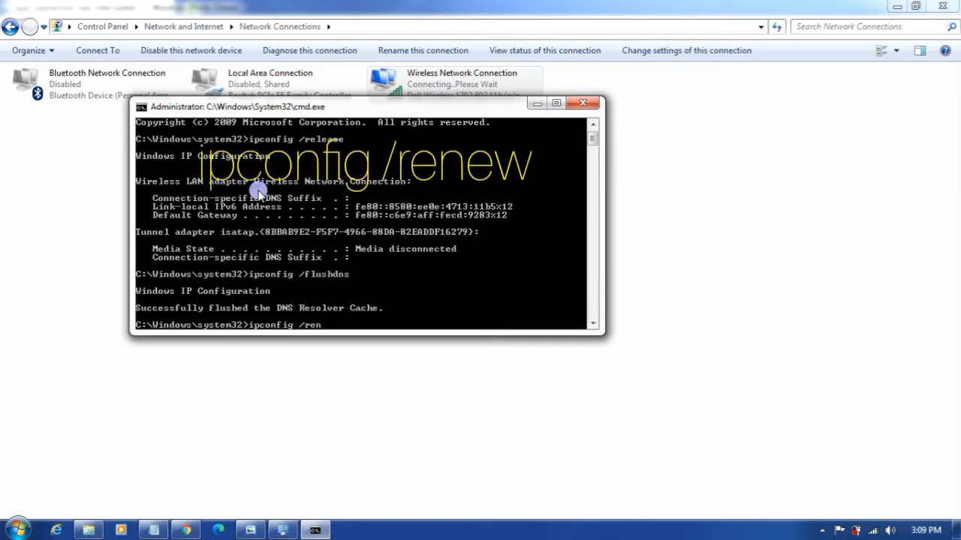
text(ew)
key(Return)
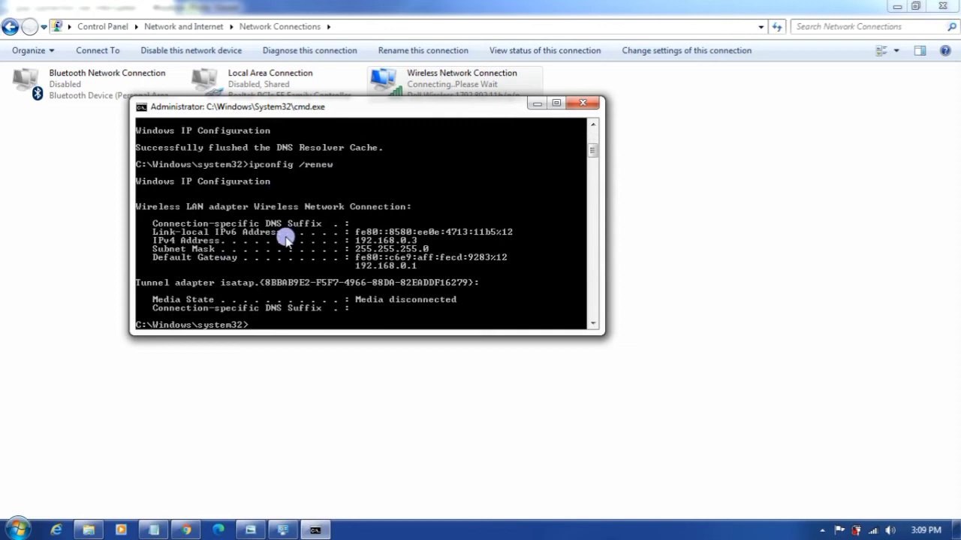
key(Return)
key(Return)
key(Return)
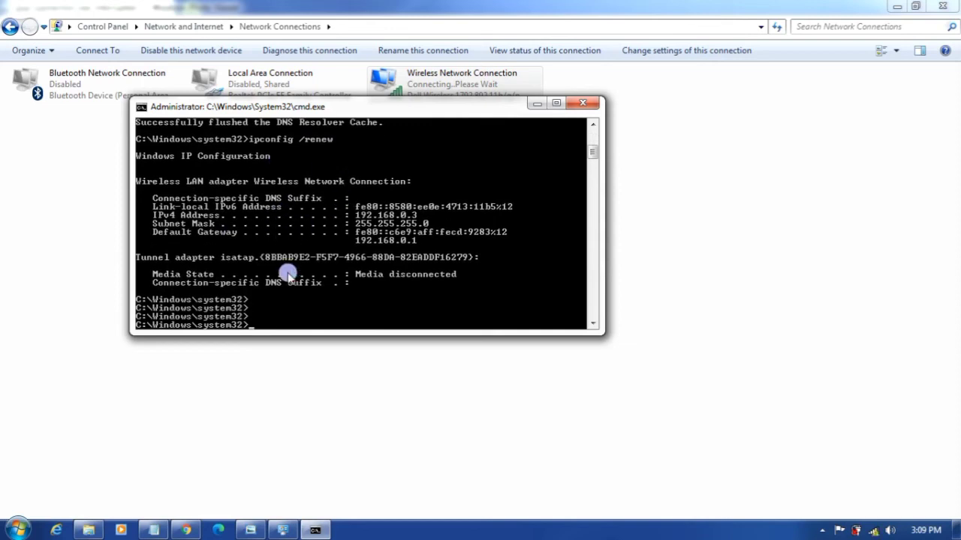
- Run netsh winsock reset, then paste and run netsh int ip reset
text(netsh winsock reset)
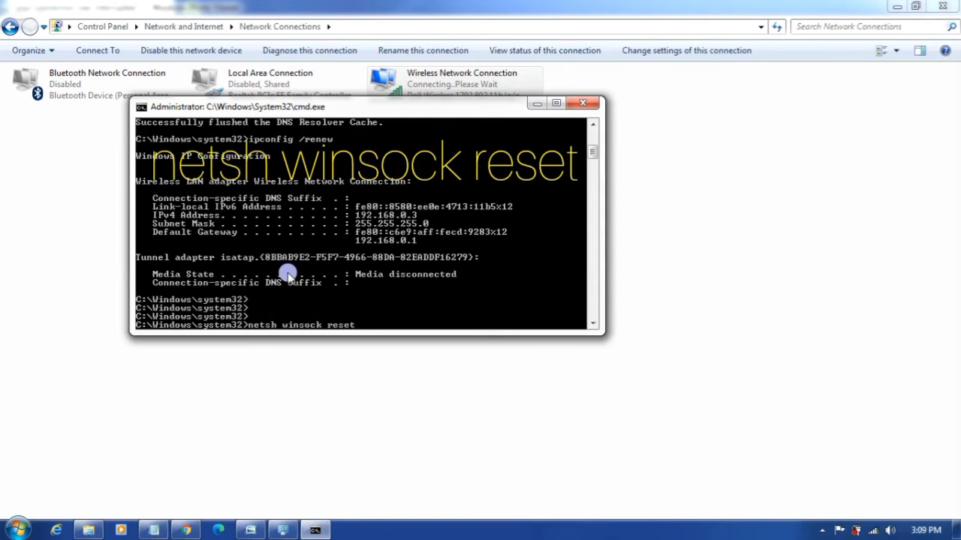
key(Return)
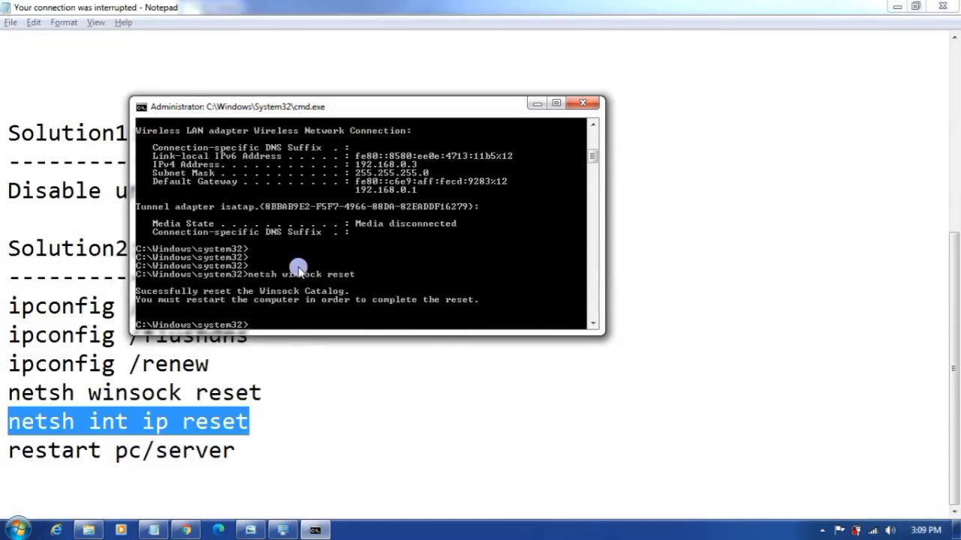
right_click(298, 270)
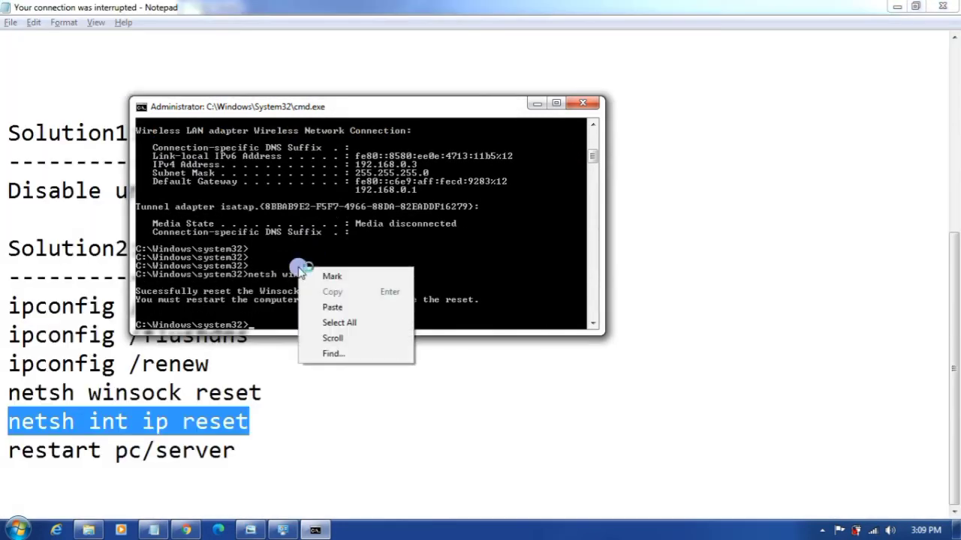
click(348, 308)
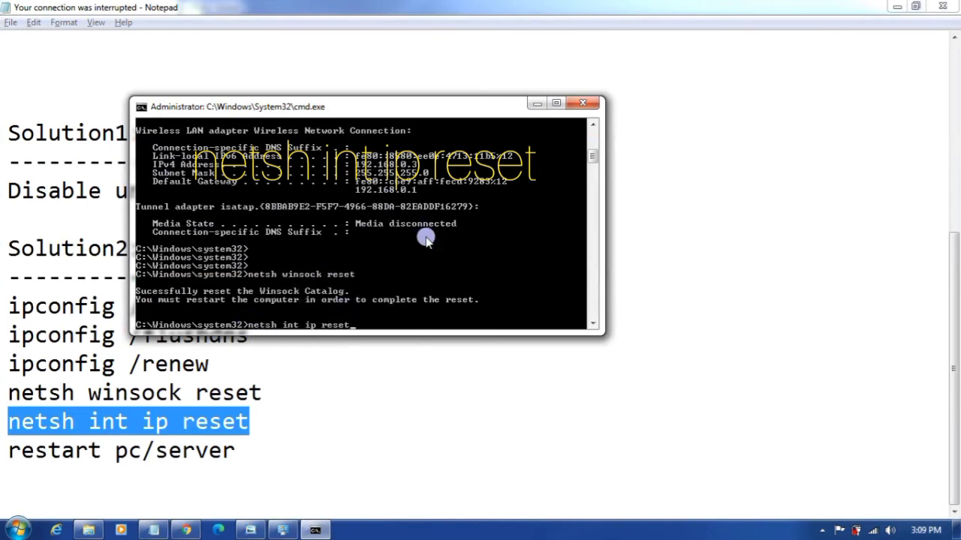
key(Return)
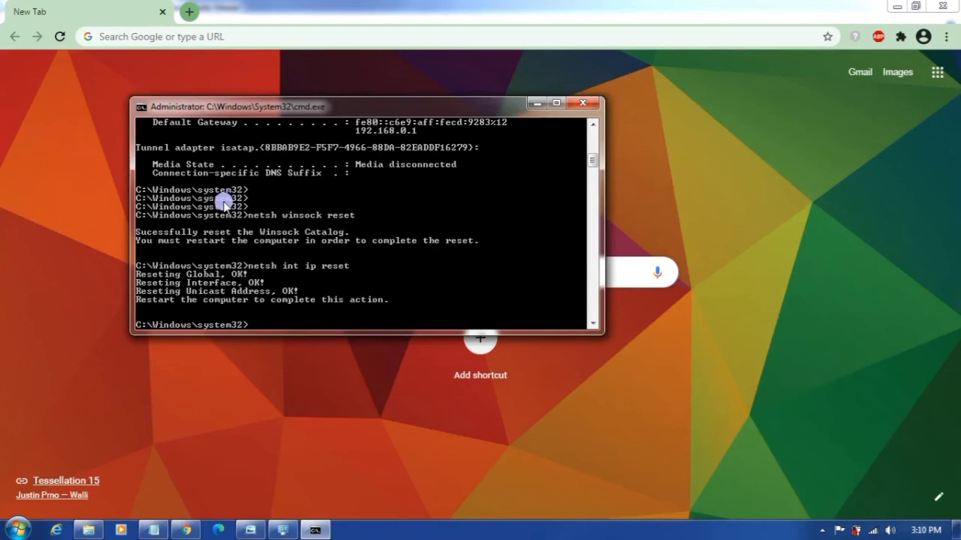
click(17, 529)
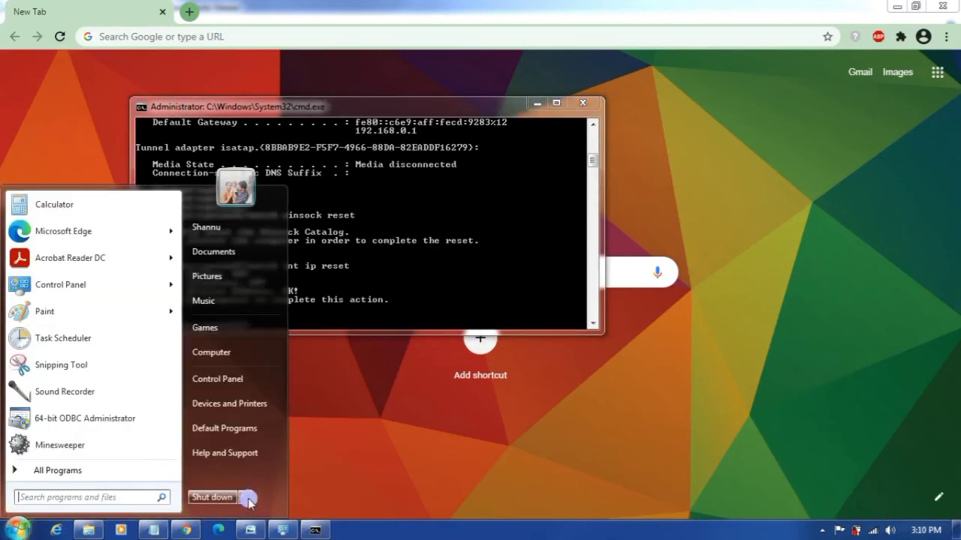
mouse_move(249, 501)
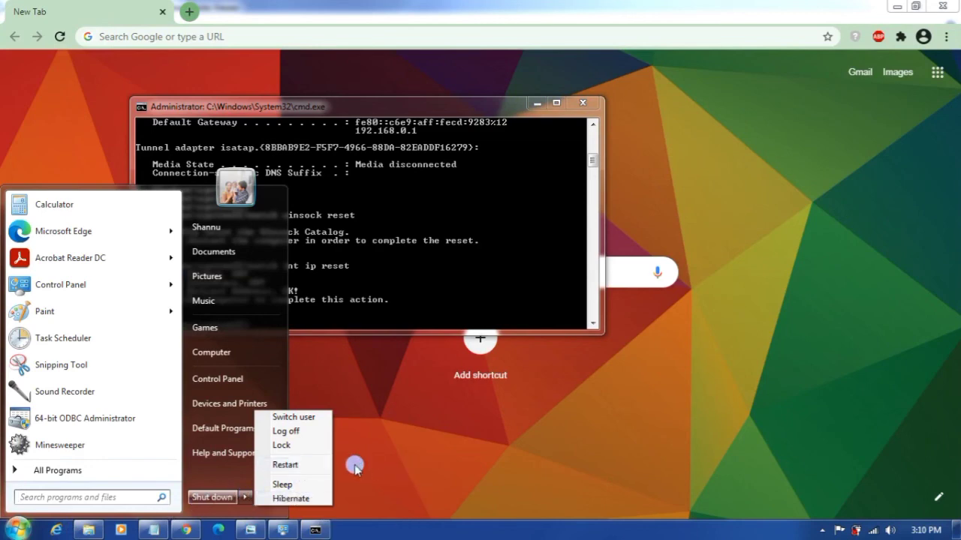
click(437, 256)
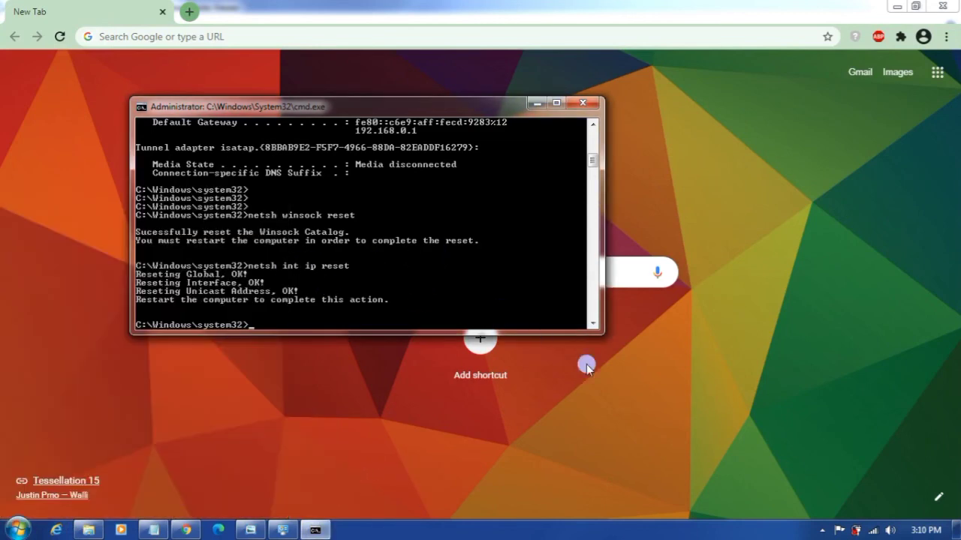